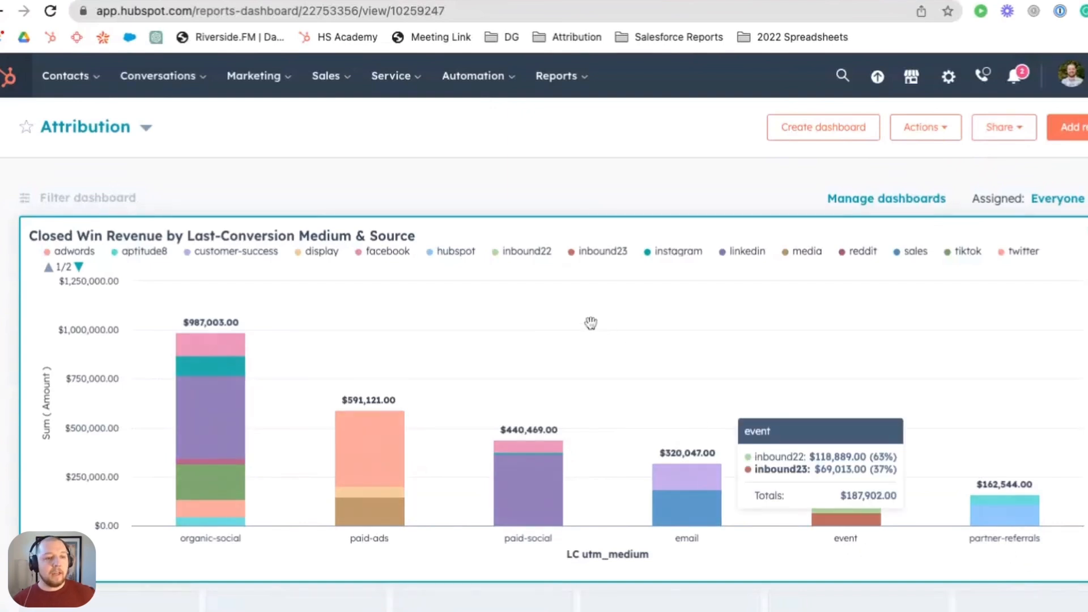
- Start a new tracking URL in the Tracking URL Builder and set its page address to aptitude8.com
mouse_move(227, 387)
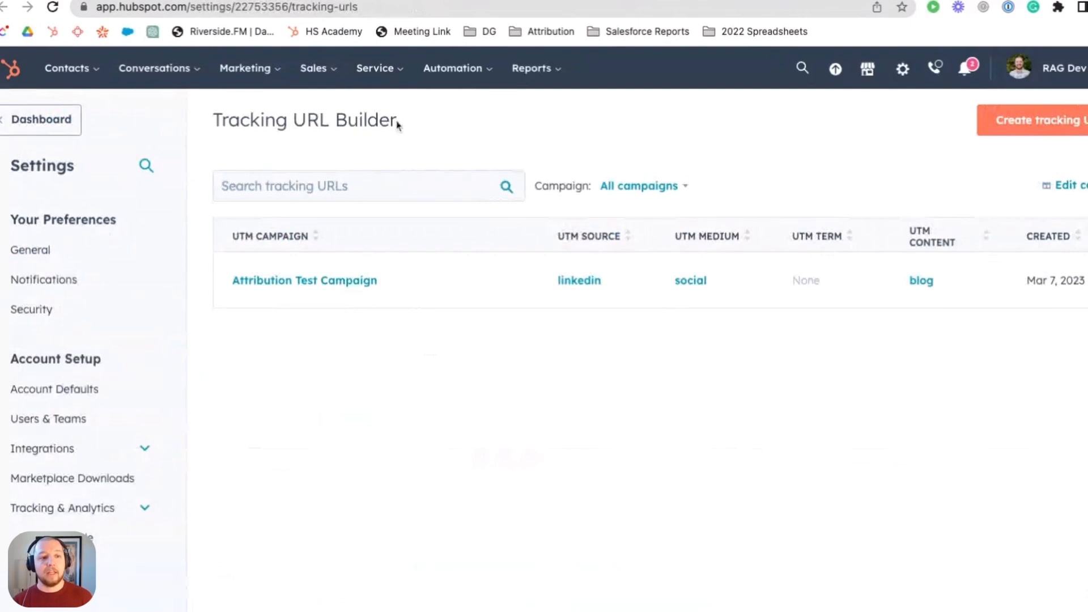
left_click(245, 68)
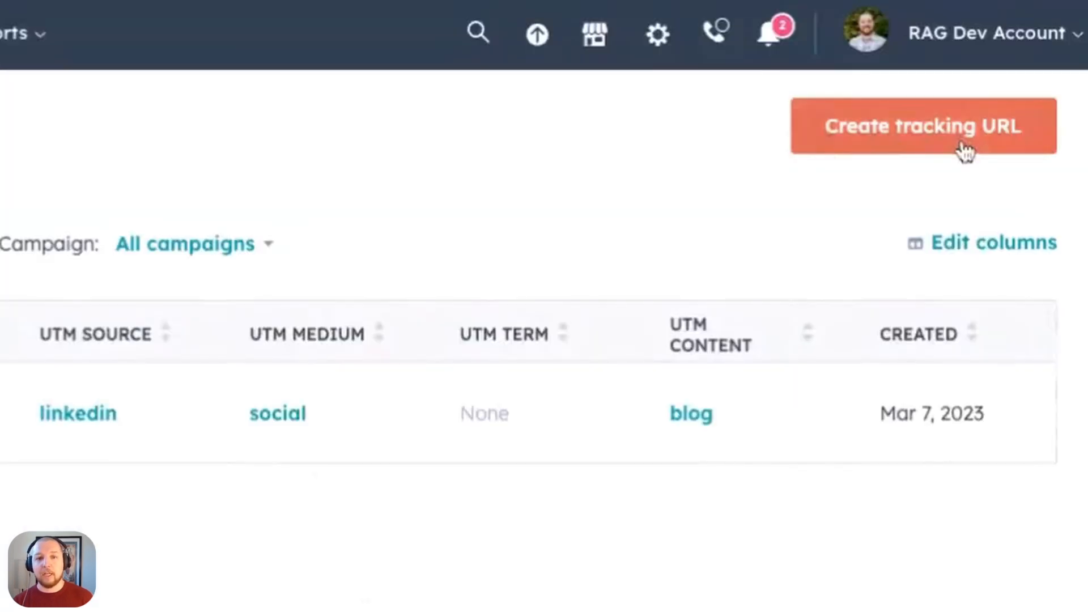
left_click(966, 150)
left_click(646, 167)
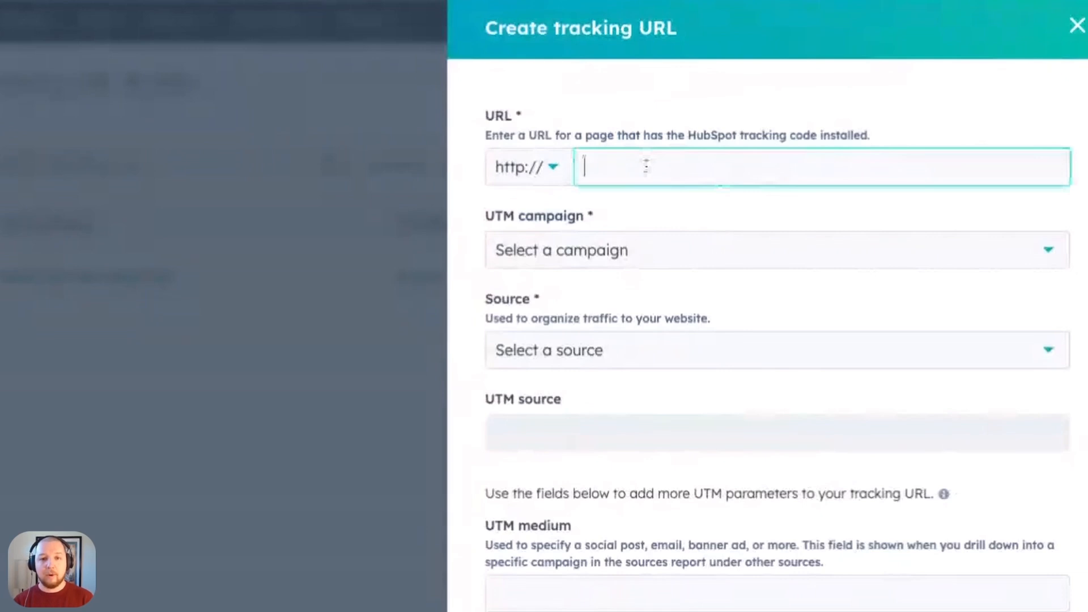
type("apt")
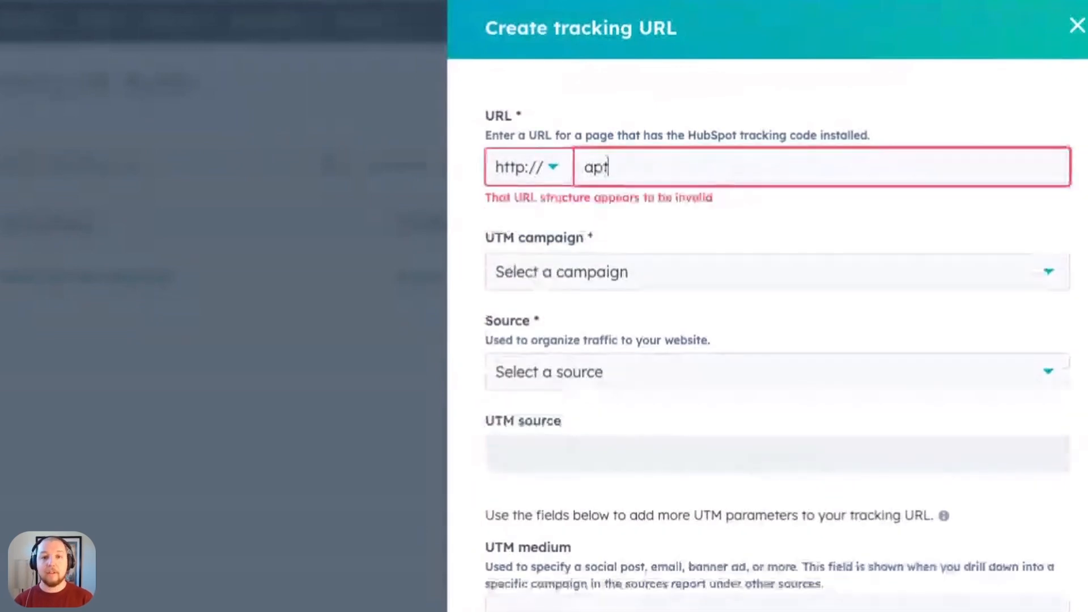
type("itude8.com")
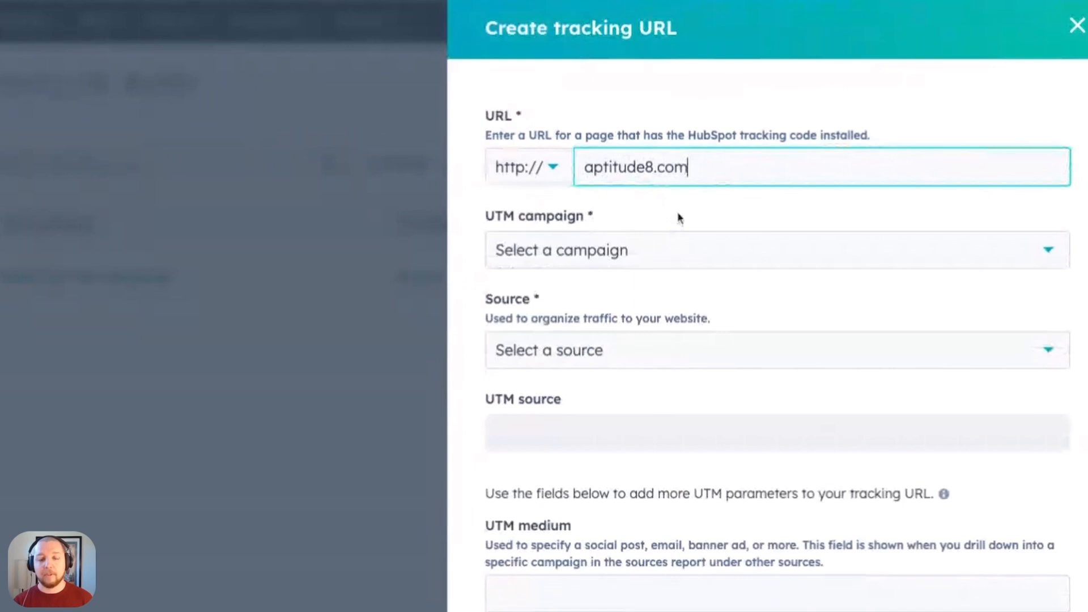
- Assign the tracking URL to Attribution Test Campaign and set its source to Organic social
left_click(659, 250)
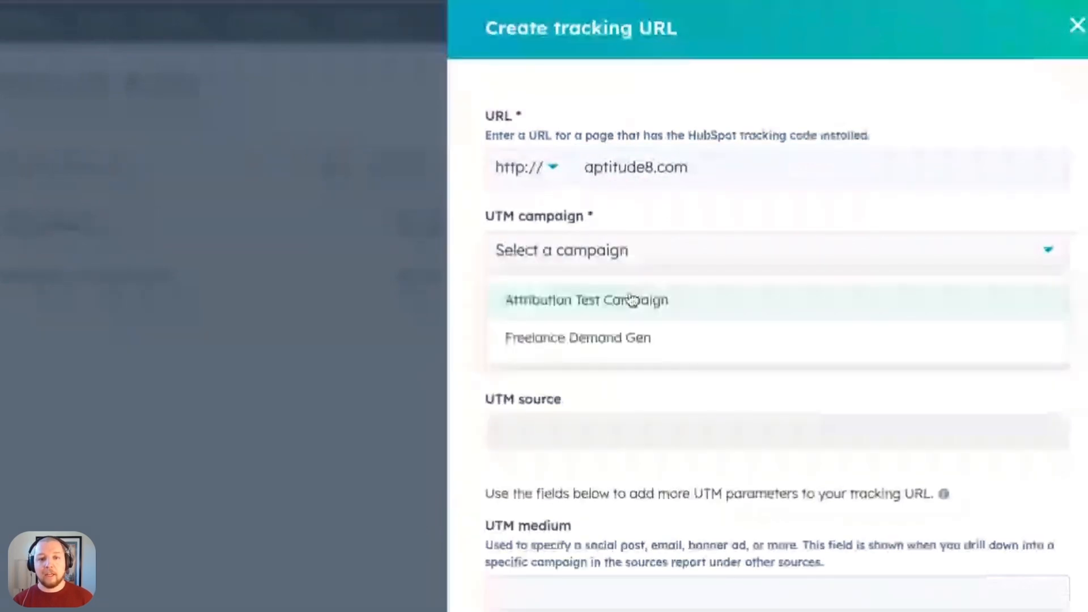
left_click(632, 300)
scroll(601, 289, "down", 1)
left_click(590, 277)
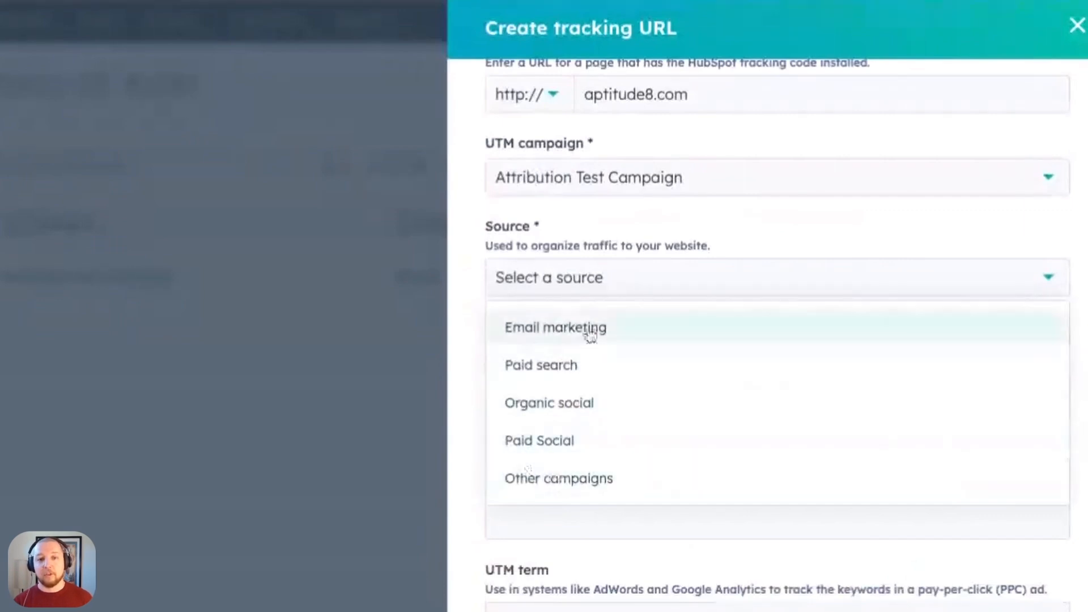
left_click(737, 234)
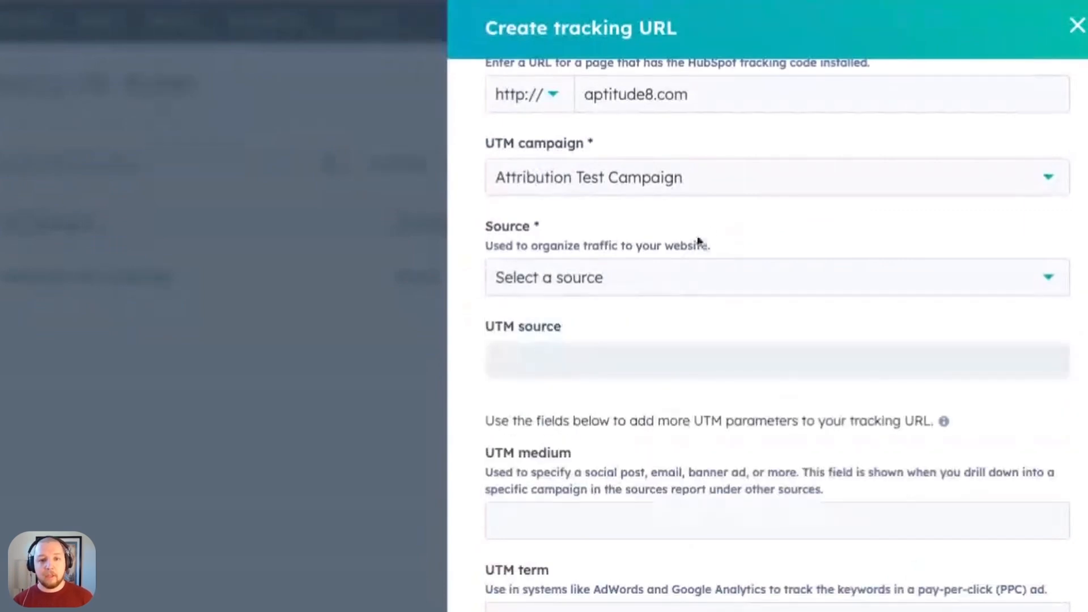
left_click(641, 287)
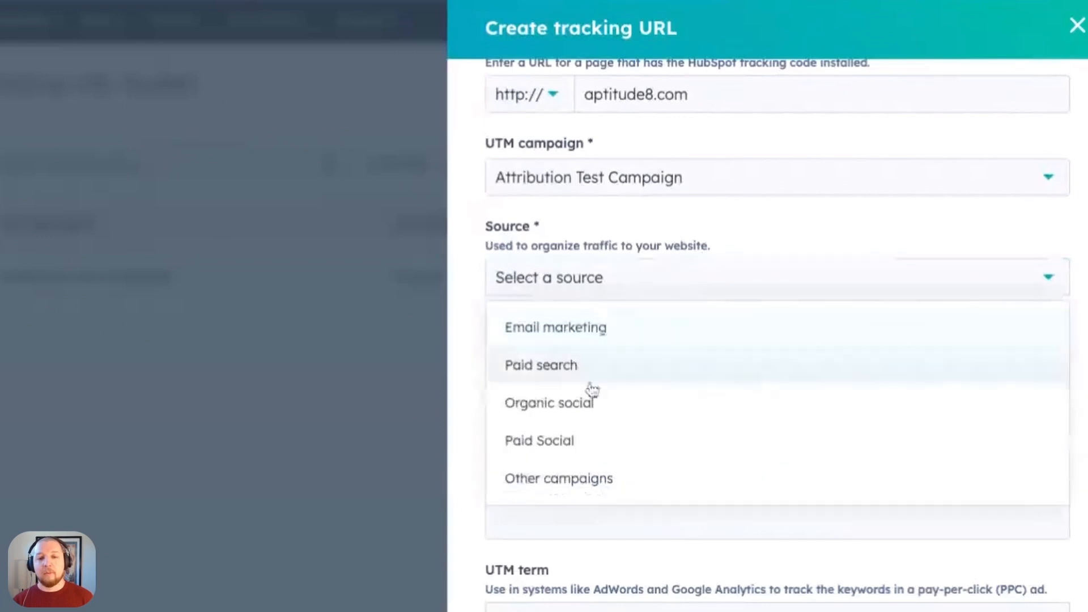
left_click(583, 408)
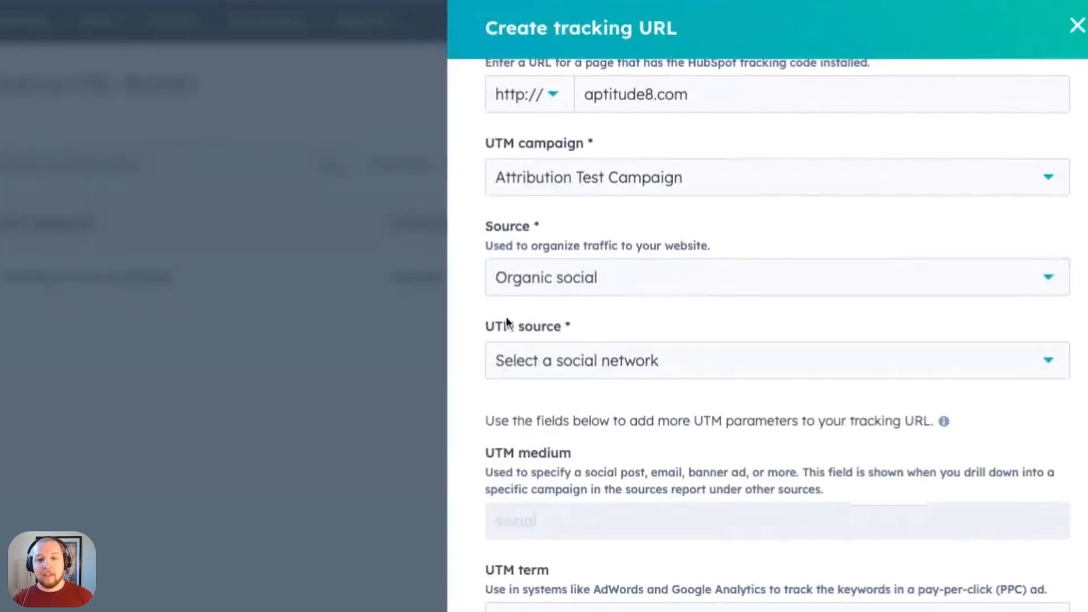
- Set the UTM source of the tracking URL to LinkedIn
left_click(703, 376)
scroll(641, 520, "down", 9)
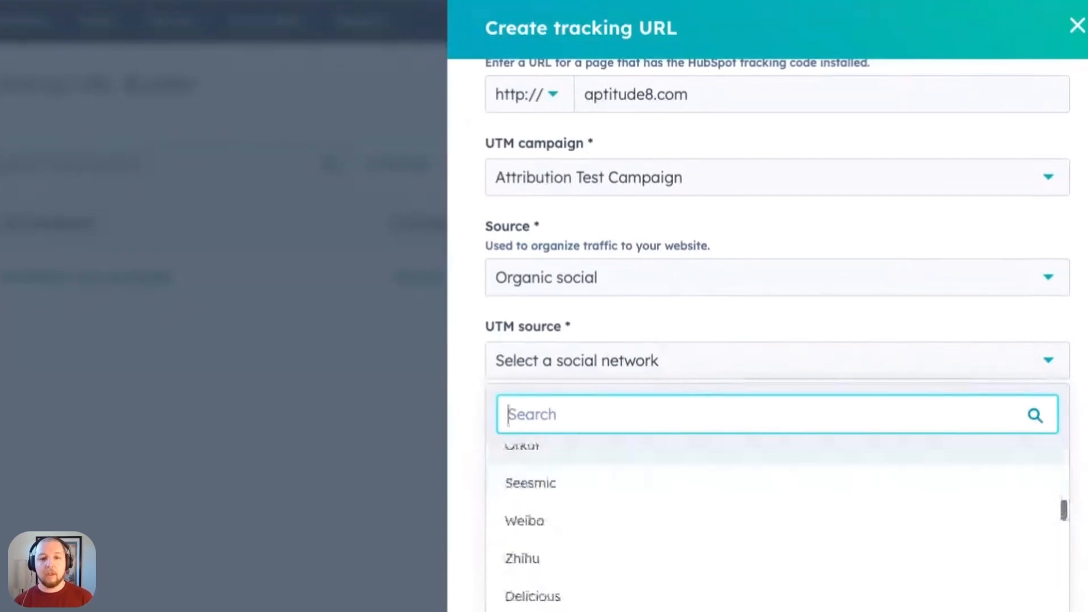
type("link")
left_click(527, 463)
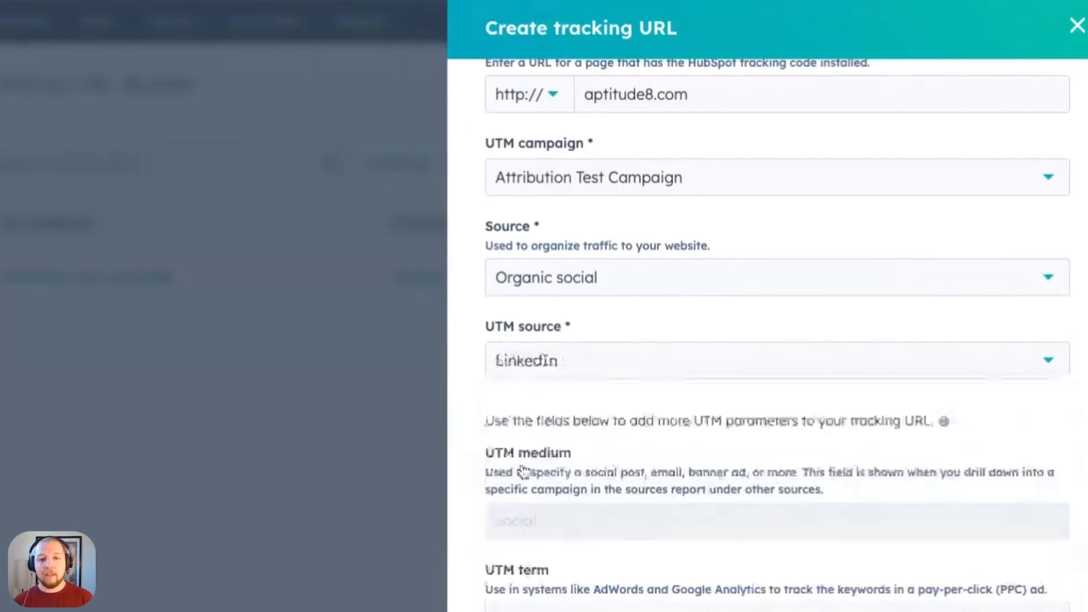
left_click(647, 358)
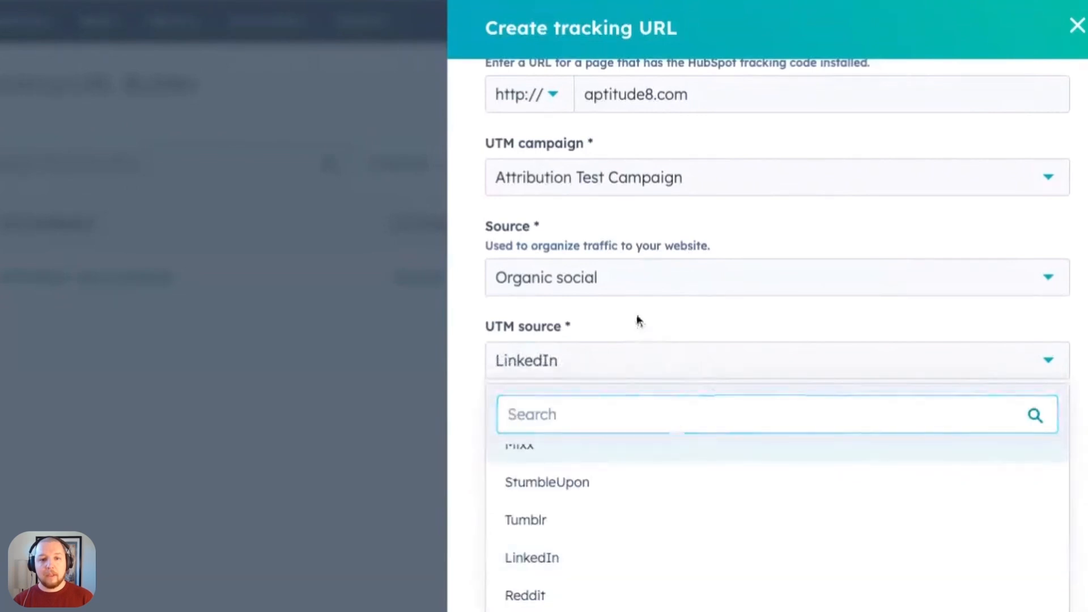
left_click(638, 321)
- Review the UTM medium, term and content fields, leave term and content empty, and create the tracking URL
scroll(765, 444, "down", 4)
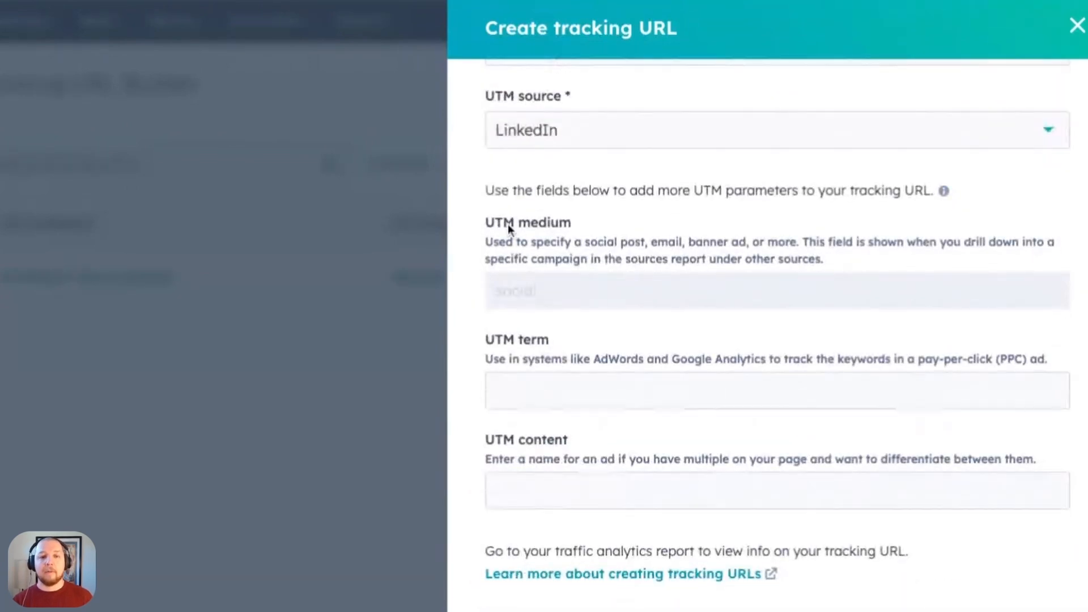
scroll(513, 303, "up", 3)
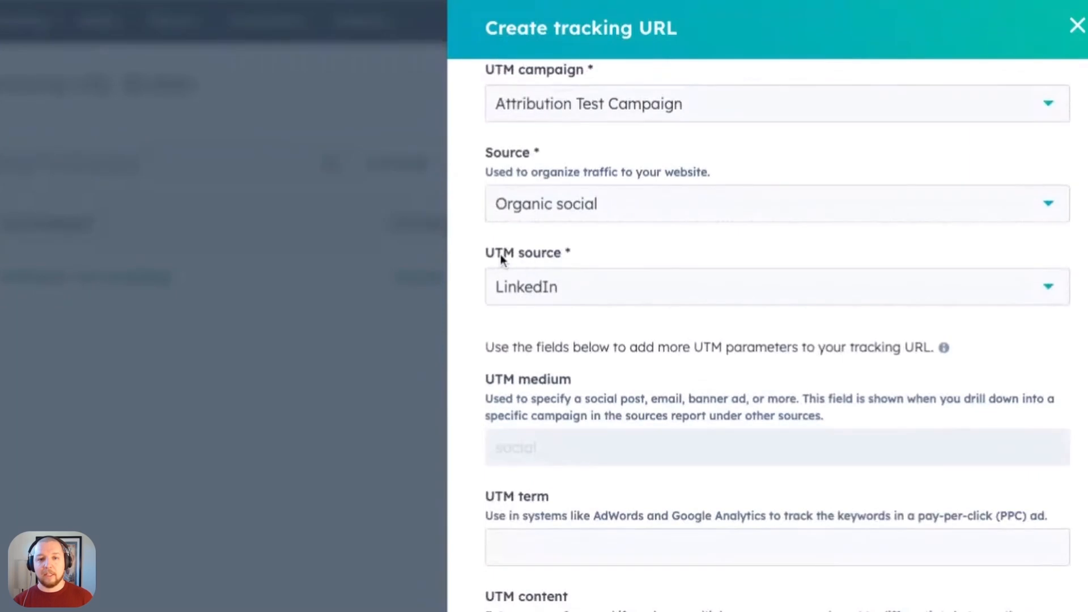
scroll(573, 349, "down", 3)
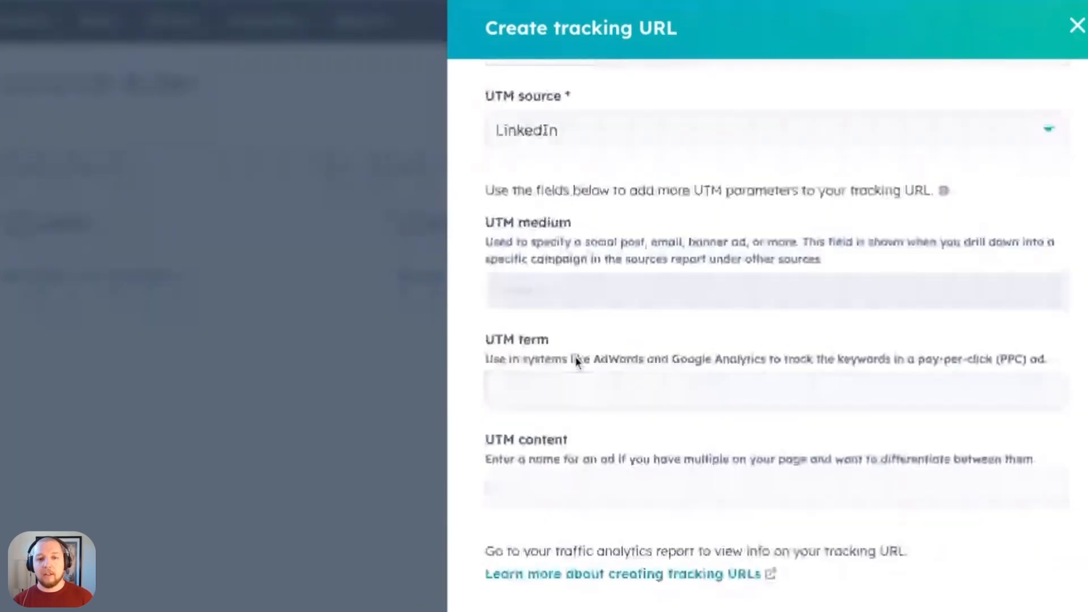
left_click(542, 389)
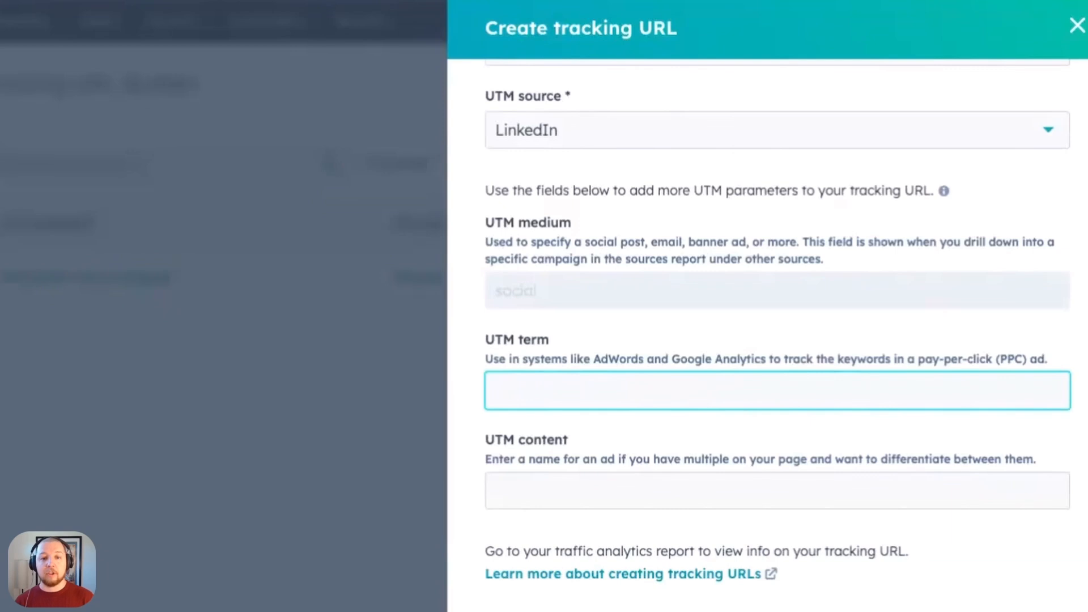
left_click(570, 497)
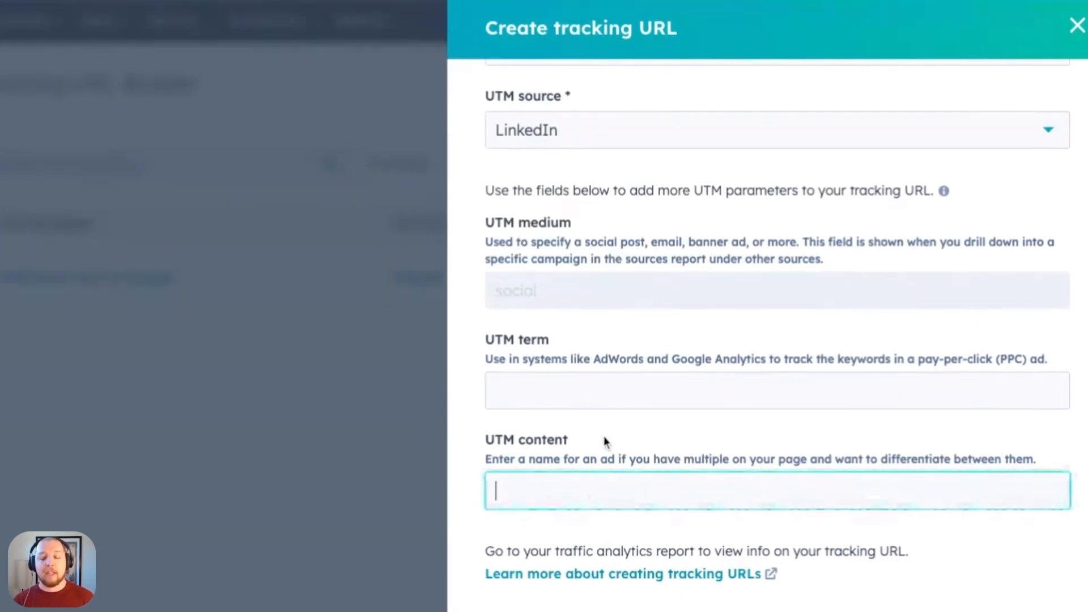
scroll(603, 436, "up", 5)
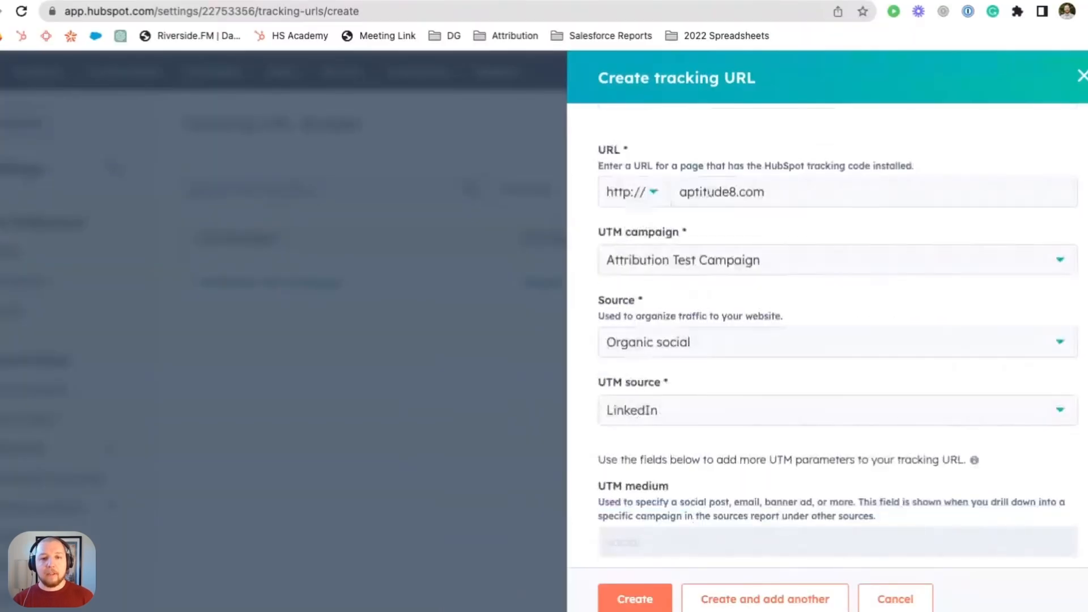
left_click(638, 604)
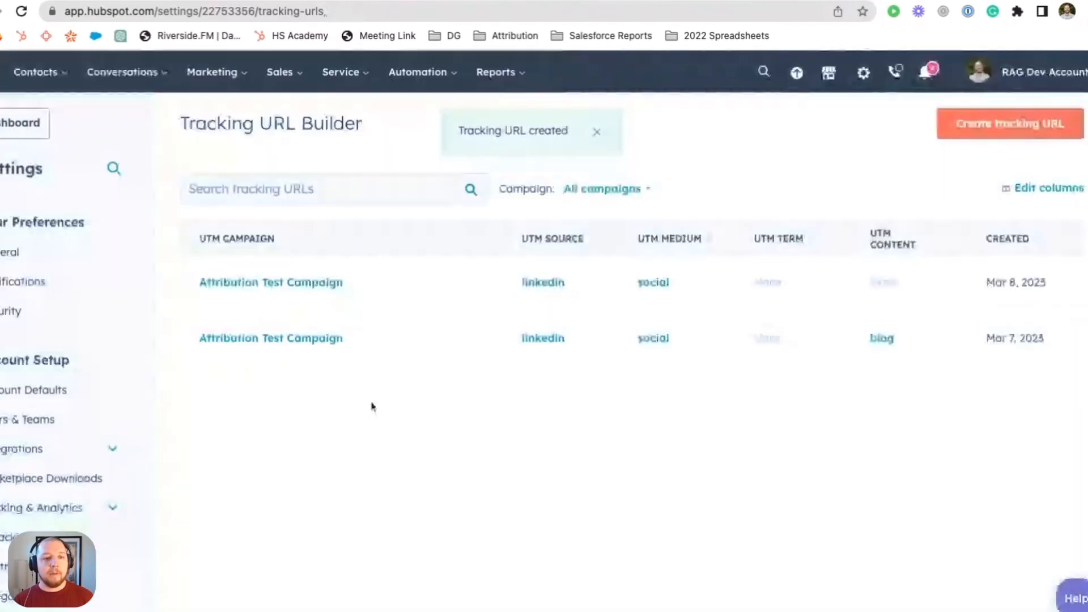
- Inspect the short link and full tracking link copy options of the newest Attribution Test Campaign entry
mouse_move(375, 292)
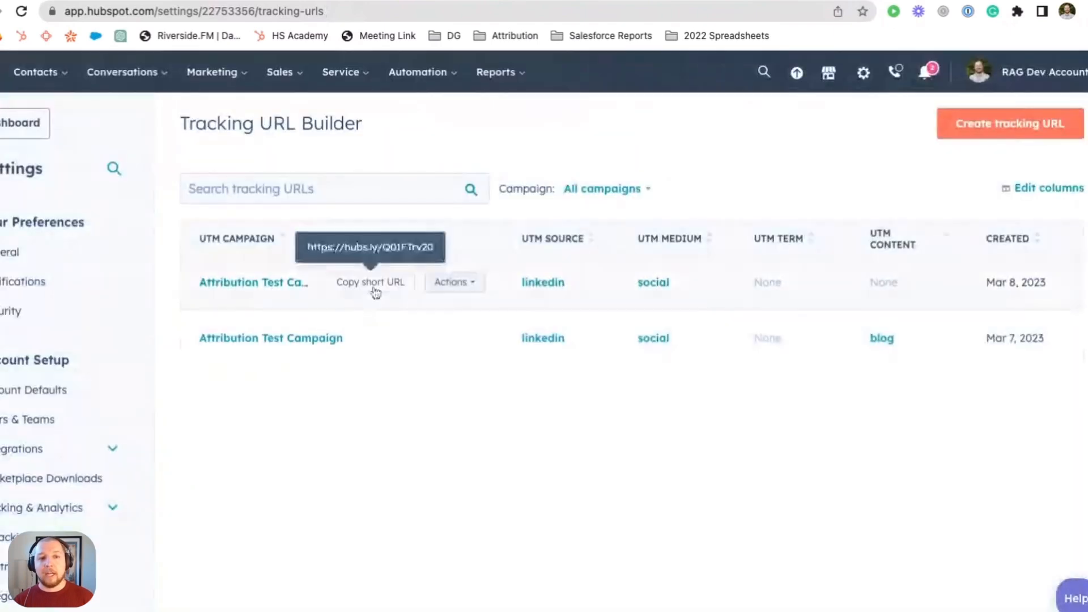
left_click(453, 282)
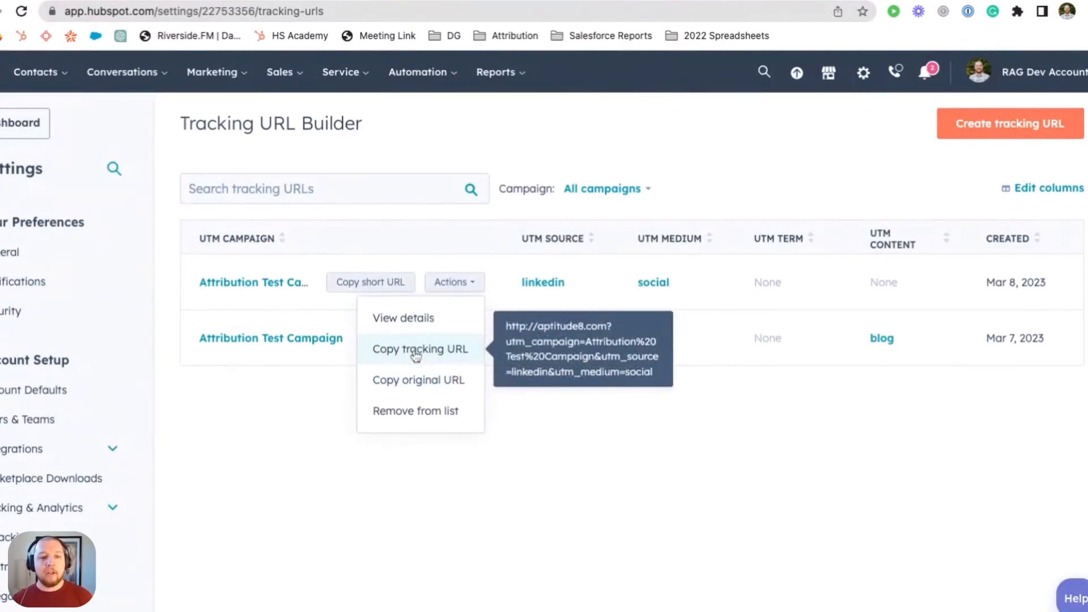
left_click(300, 420)
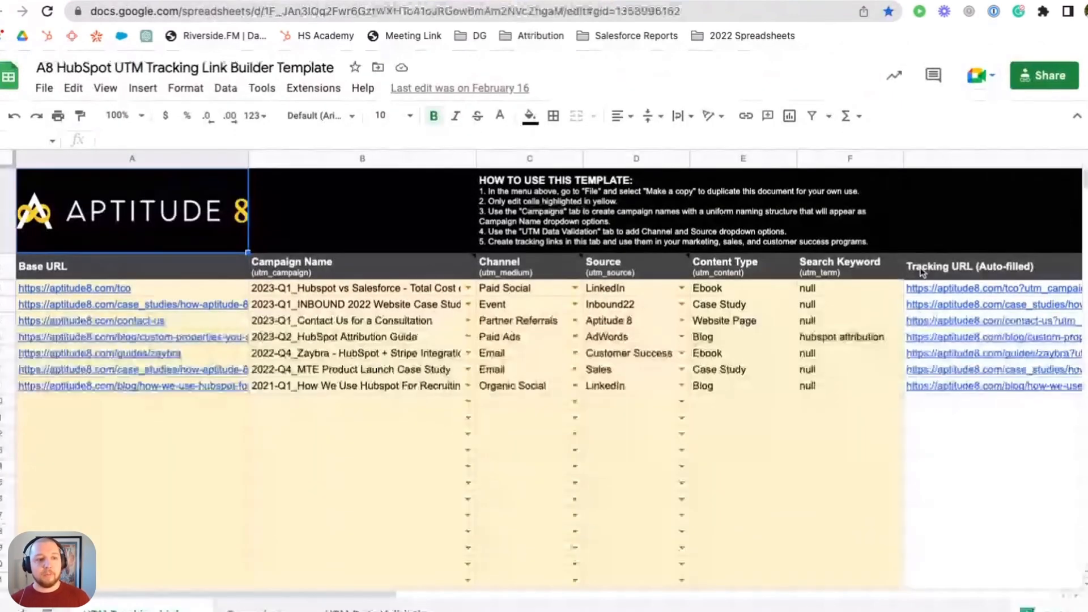
- In the Google Sheets UTM link builder template, examine the first link's base URL and how the Campaigns sheet composes campaign names
left_click(163, 291)
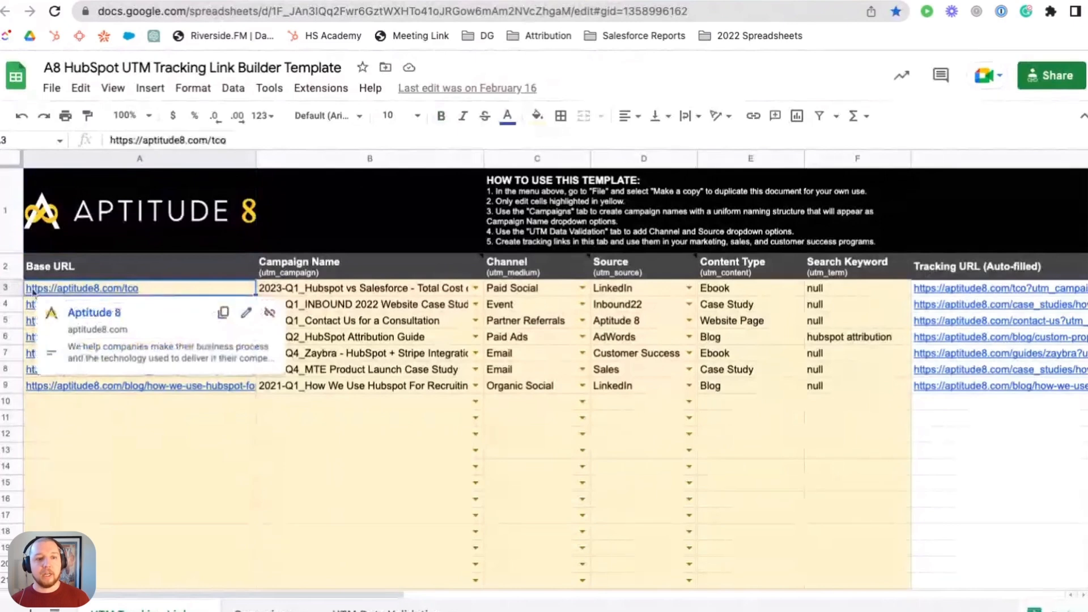
left_click(416, 291)
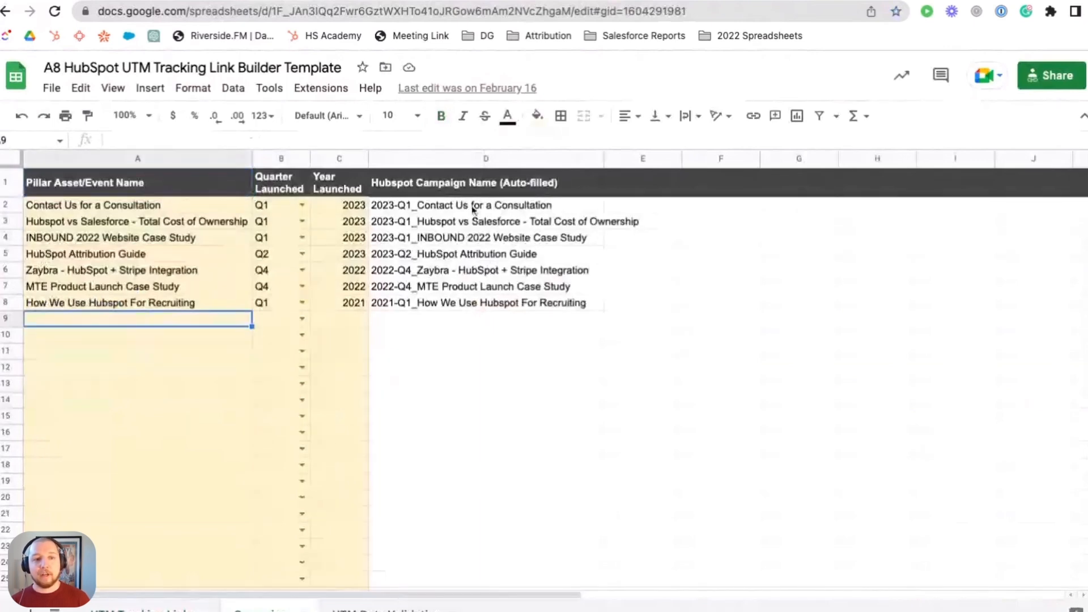
left_click(431, 206)
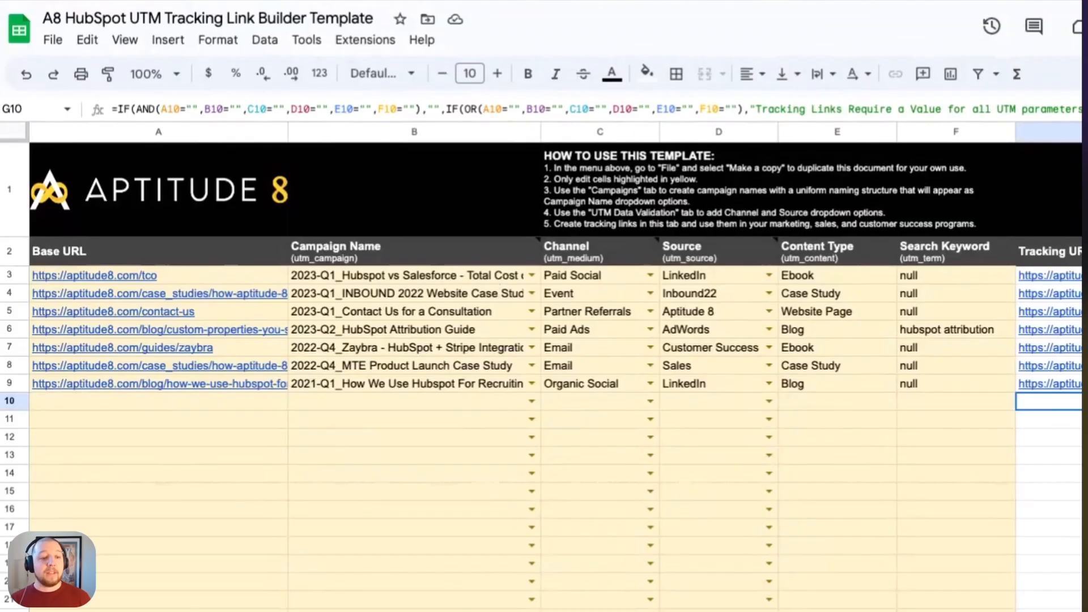
left_click(578, 582)
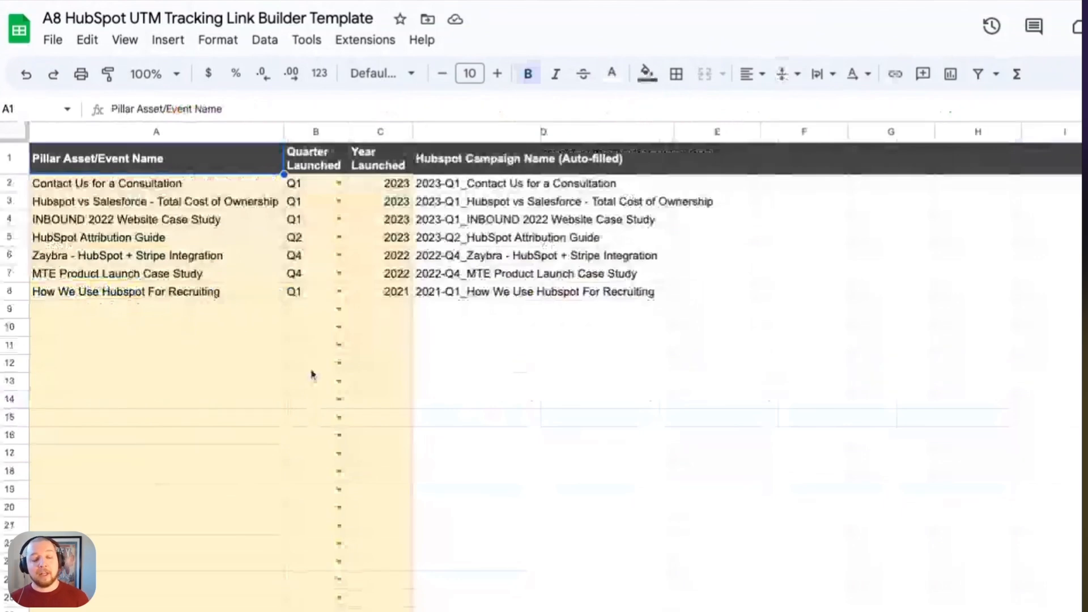
left_click(193, 611)
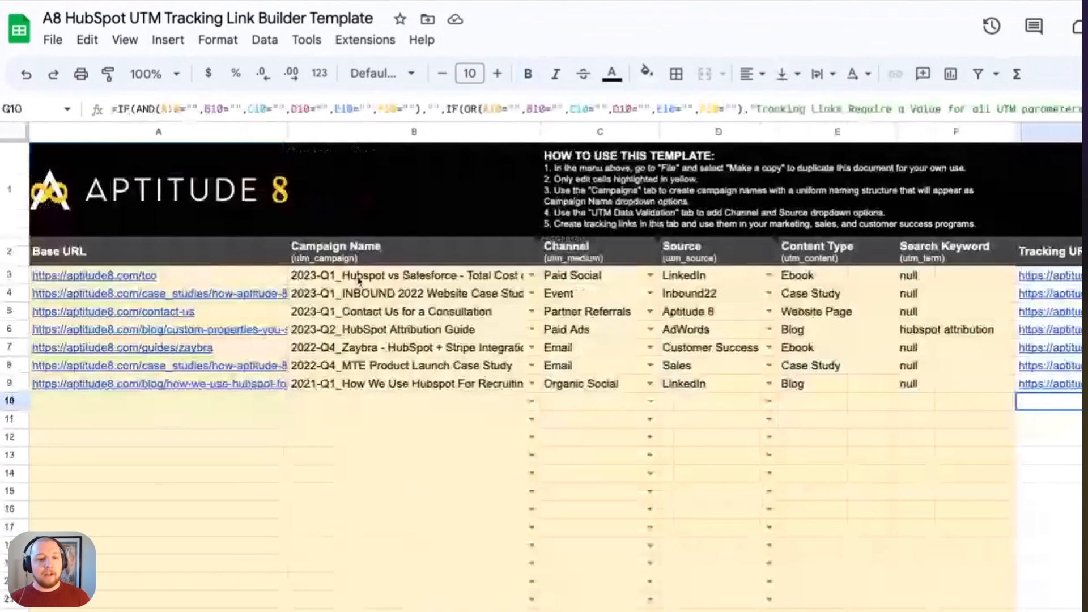
- Examine the Channel and Source options of the first tracking link and where the UTM Data Validation sheet defines them
left_click(651, 276)
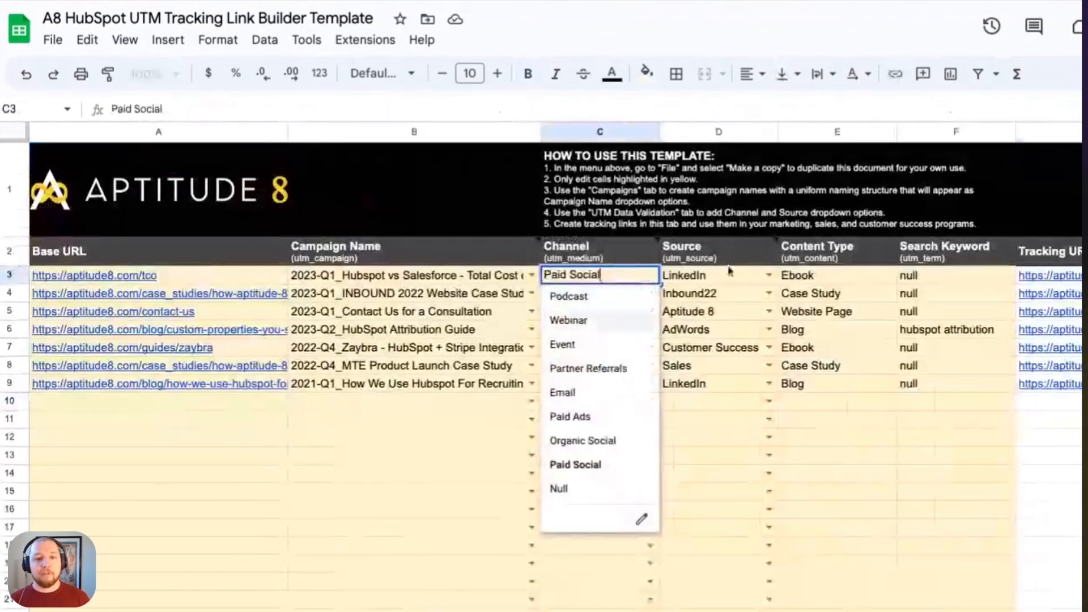
left_click(769, 276)
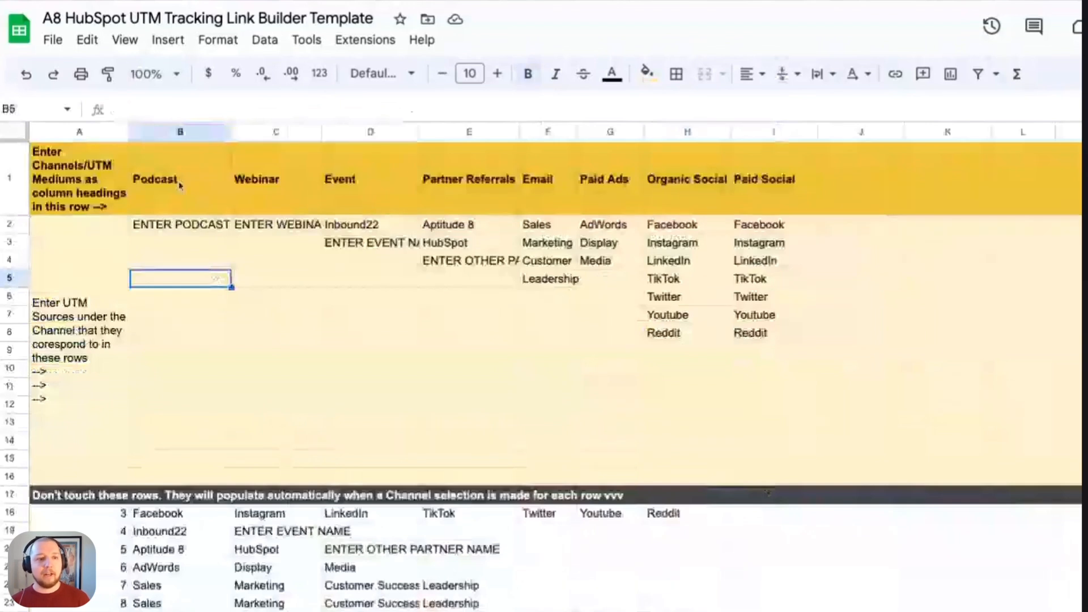
left_click(861, 179)
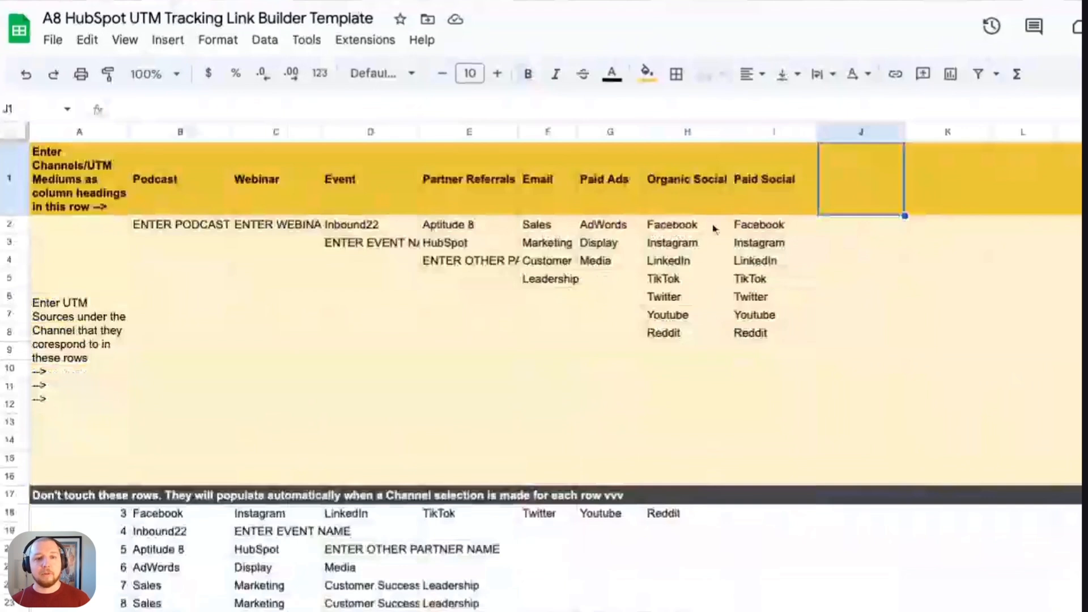
left_click(63, 292)
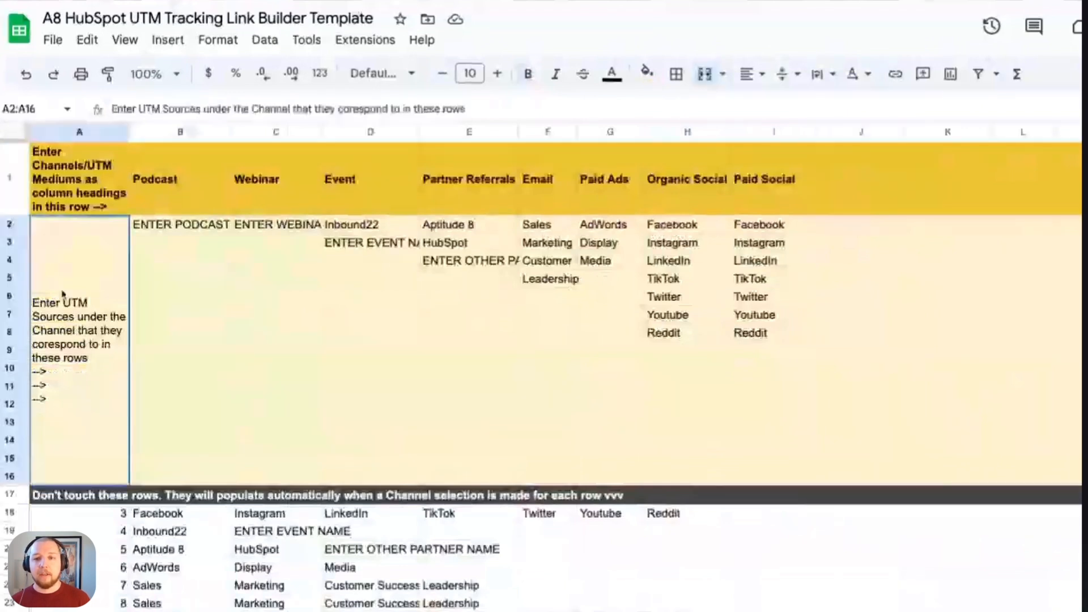
left_click_drag(63, 294, 782, 225)
left_click(767, 357)
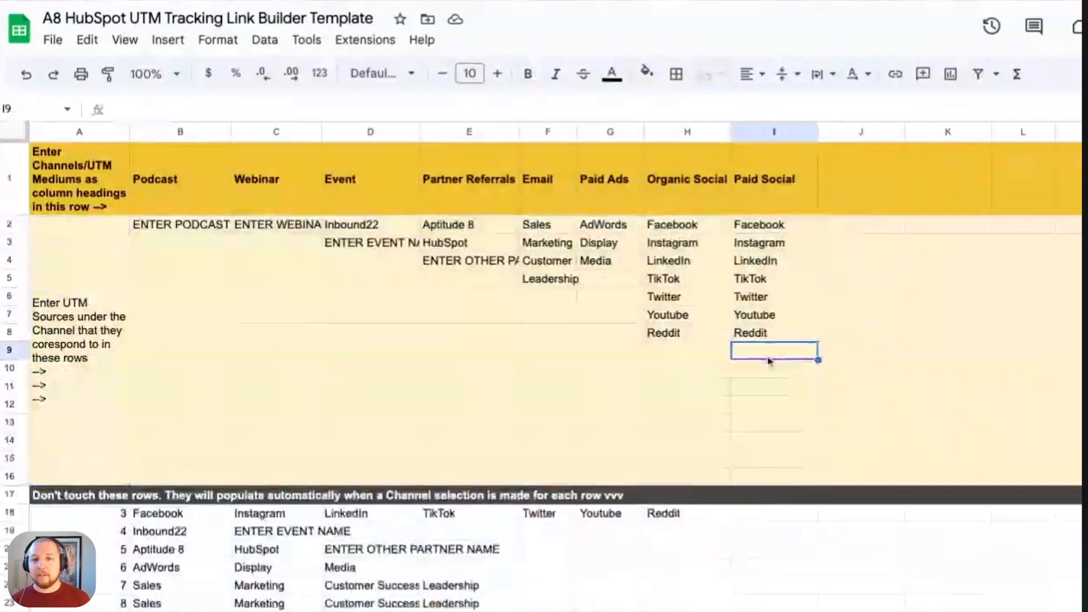
scroll(768, 361, "right", 5)
scroll(767, 361, "left", 4)
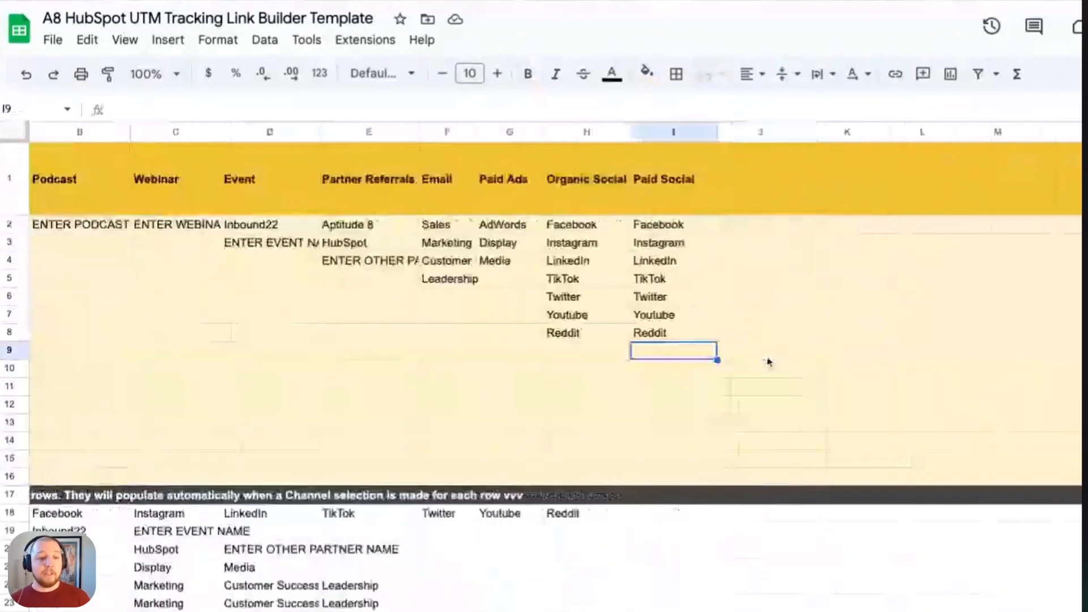
scroll(768, 362, "left", 1)
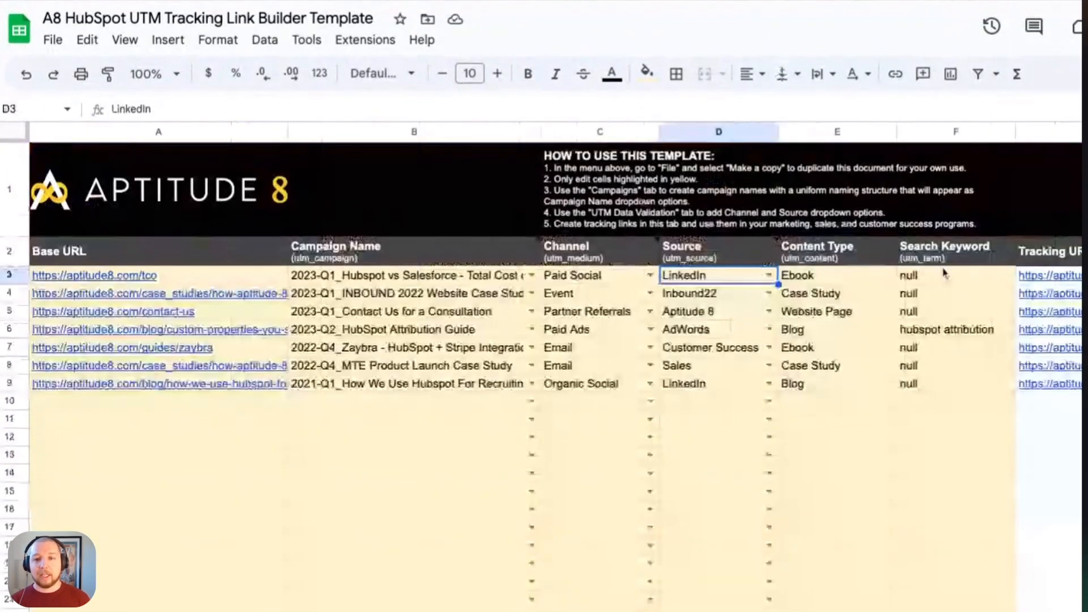
- Examine the auto-filled tracking URL generated for the first link in the UTM template
scroll(944, 273, "right", 10)
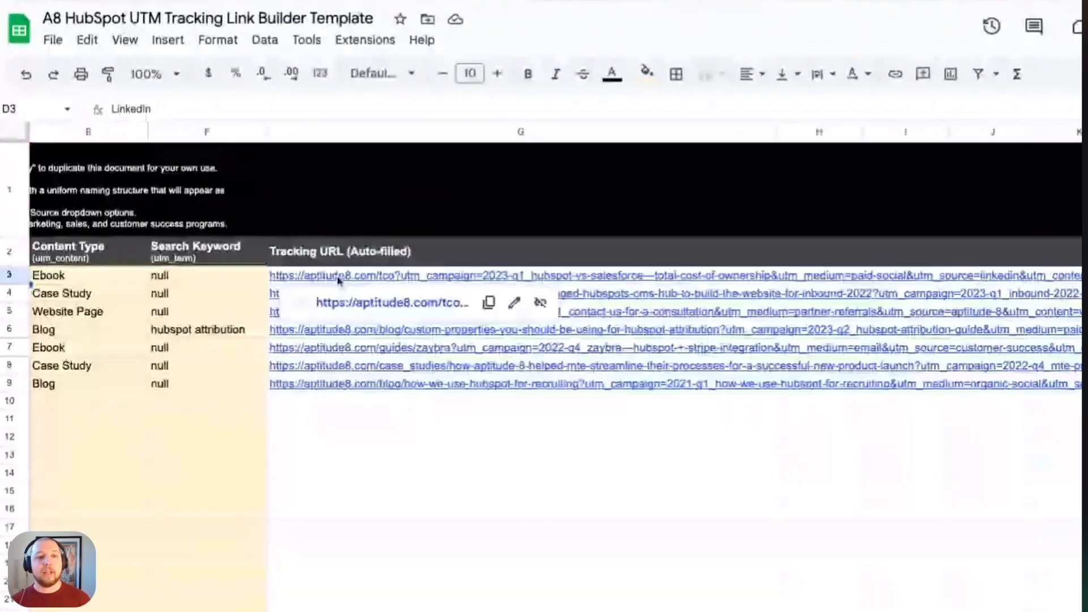
left_click(339, 280)
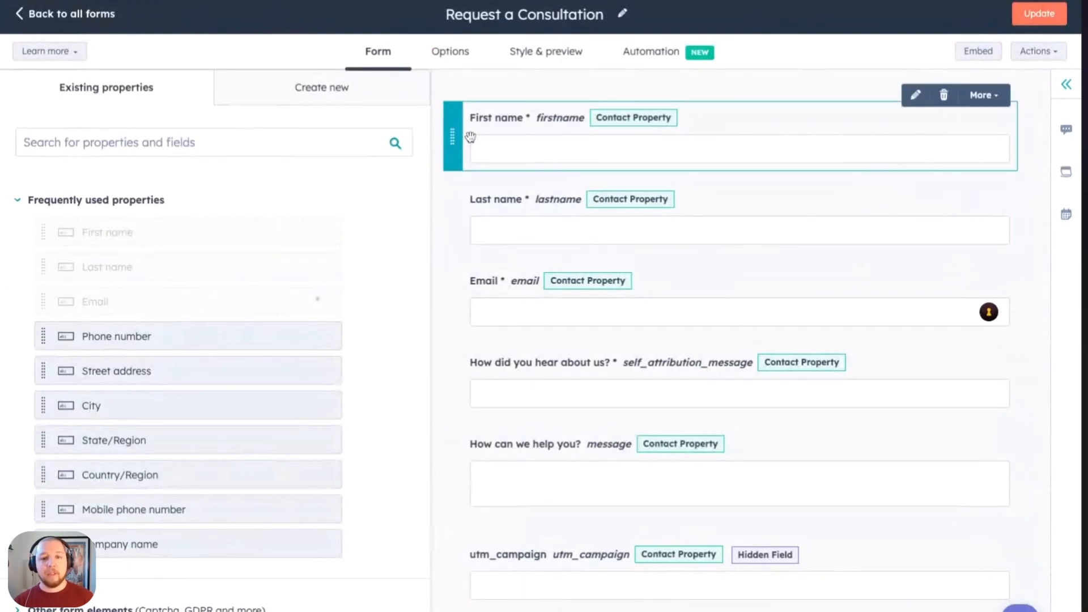
- In HubSpot's Request a Consultation form, review the hidden utm_campaign, utm_source, utm_medium, utm_content and utm_term fields
scroll(482, 143, "down", 1)
scroll(483, 144, "down", 3)
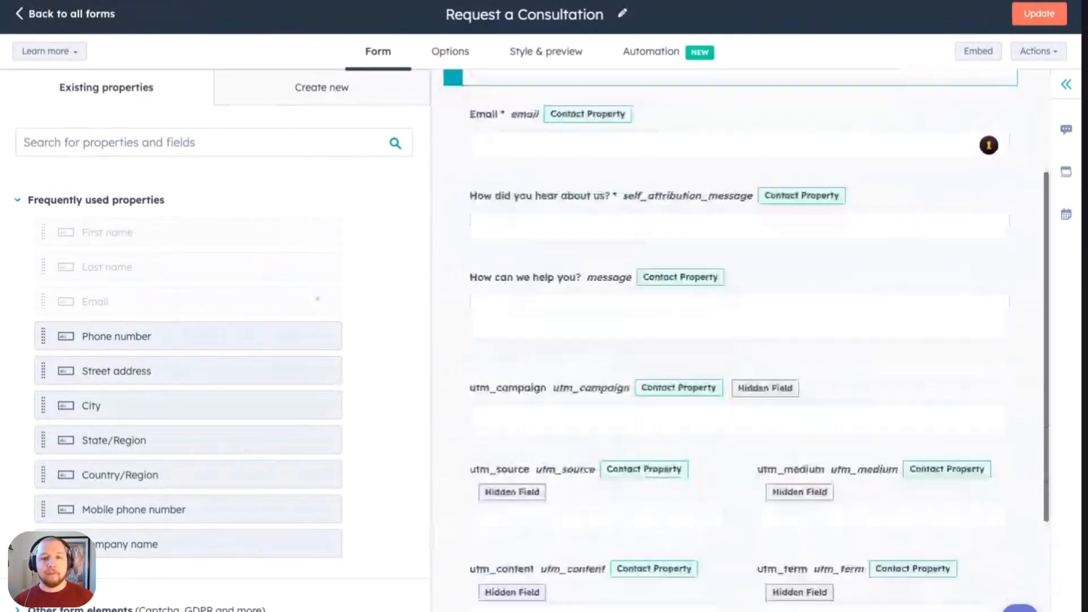
scroll(518, 207, "down", 4)
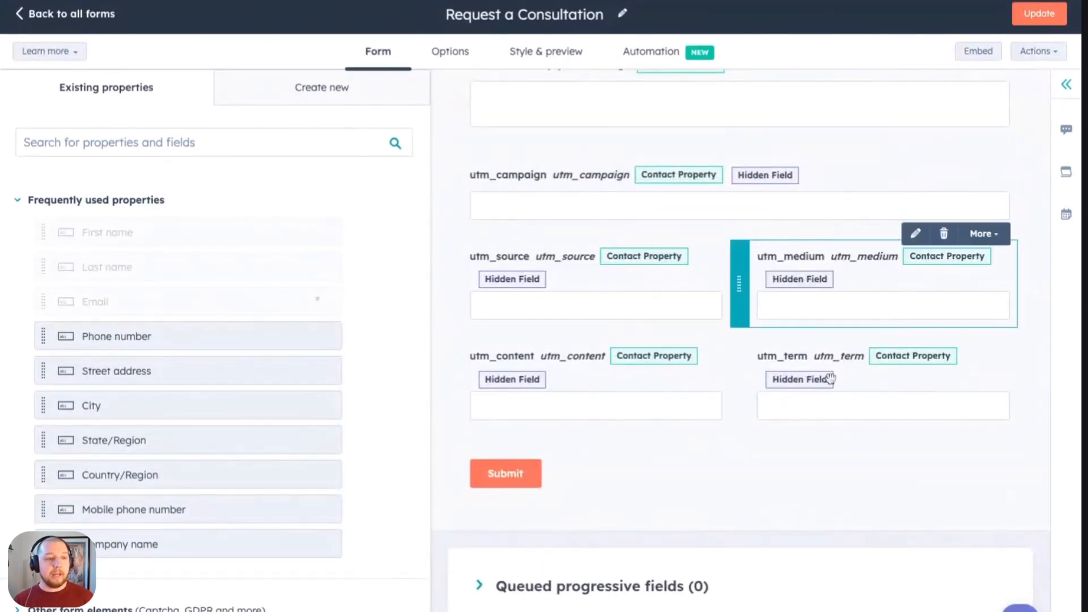
- Search the existing properties for "utm_" and add FC utm_campaign to the form as a hidden field
left_click(112, 137)
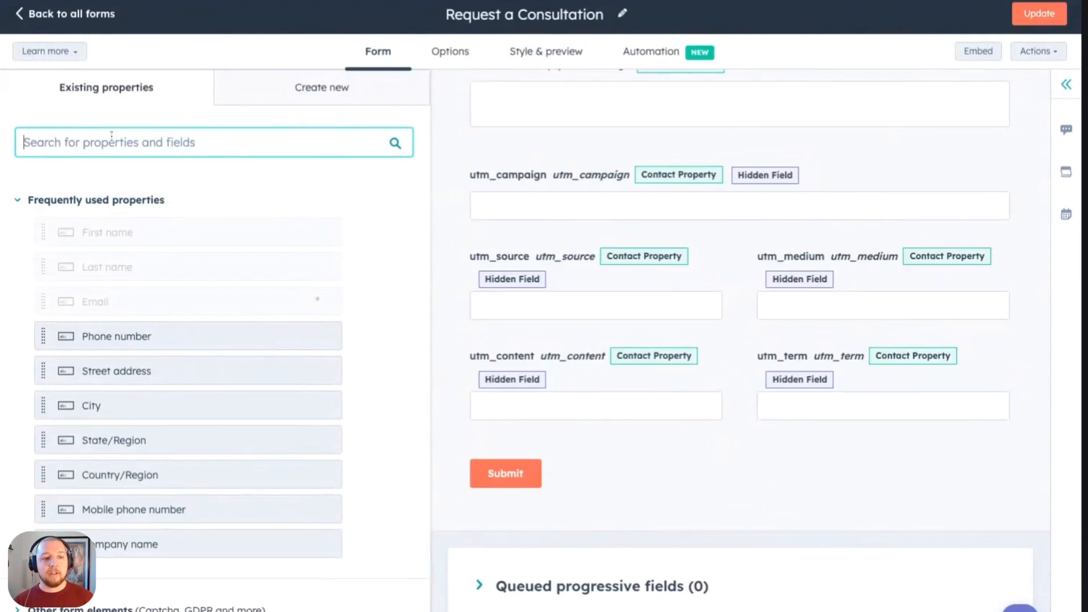
type("utm_")
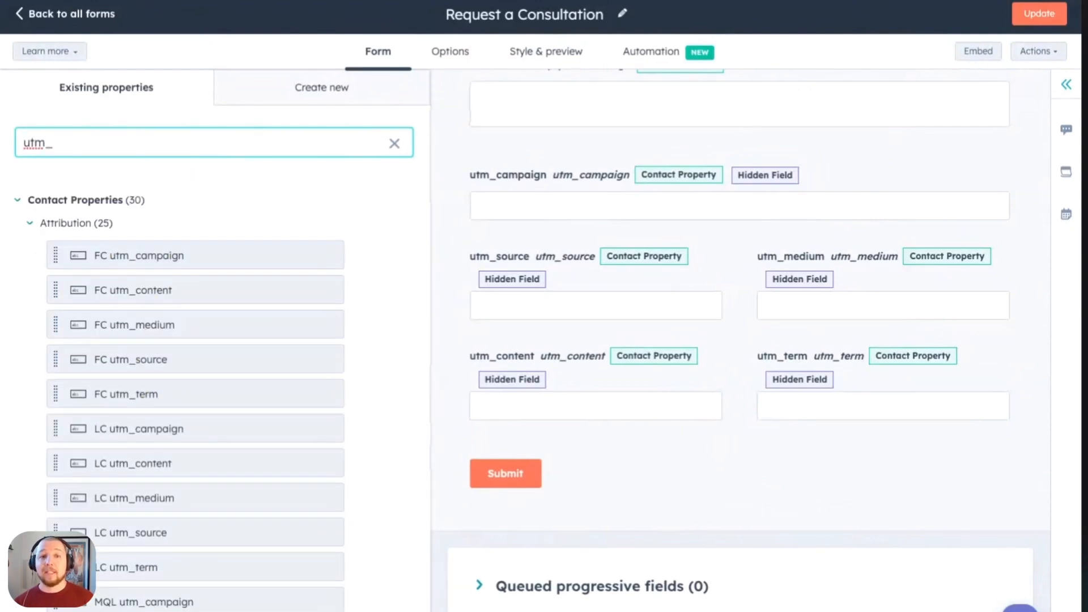
left_click(191, 262)
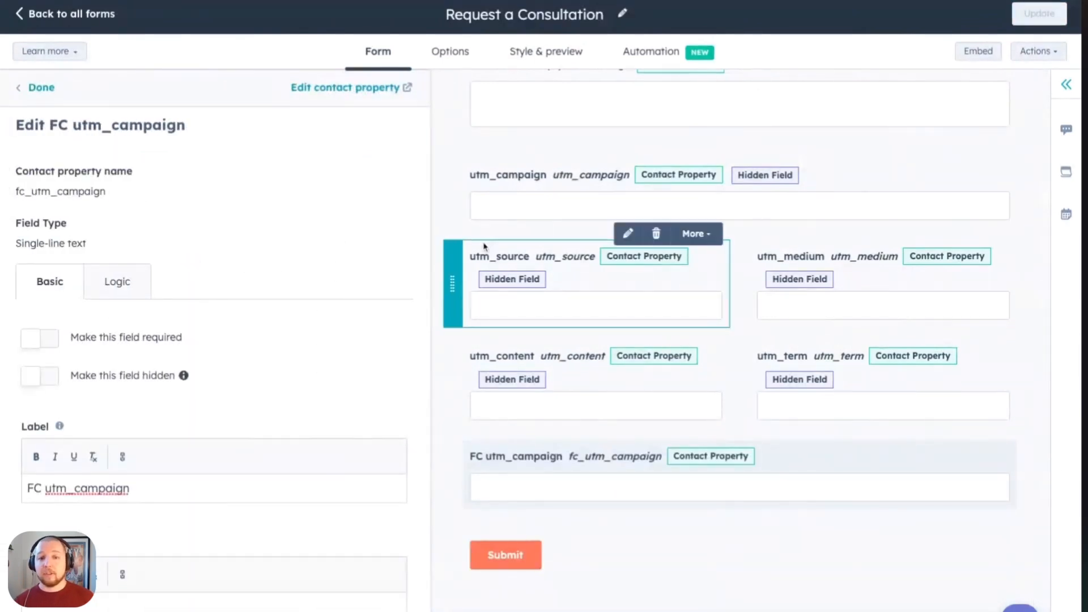
left_click(38, 383)
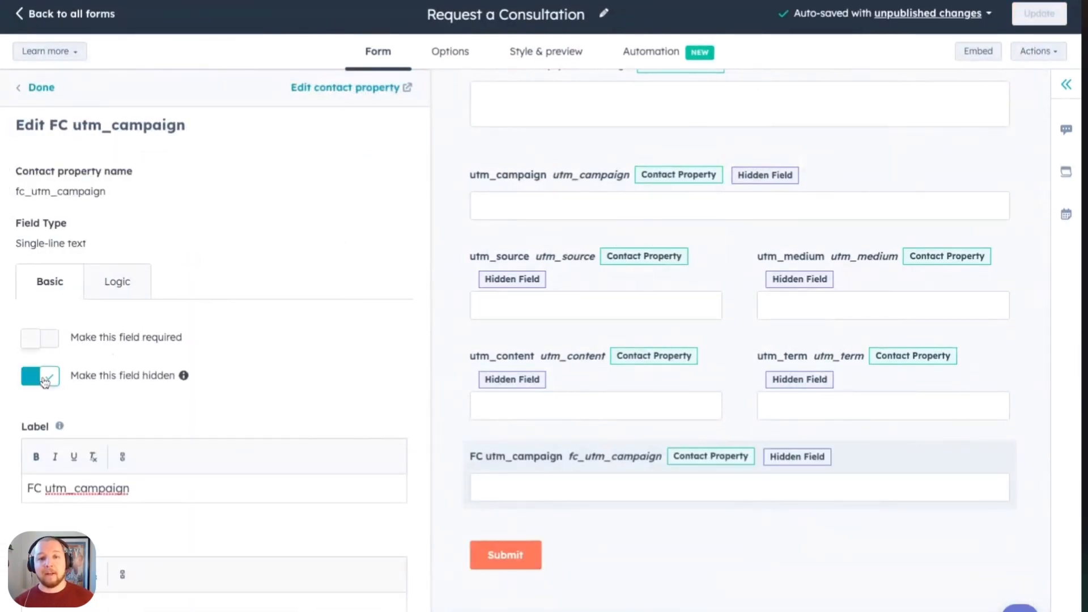
- Unhide the FC utm_campaign field, delete it from the form and clear the property search
left_click(44, 383)
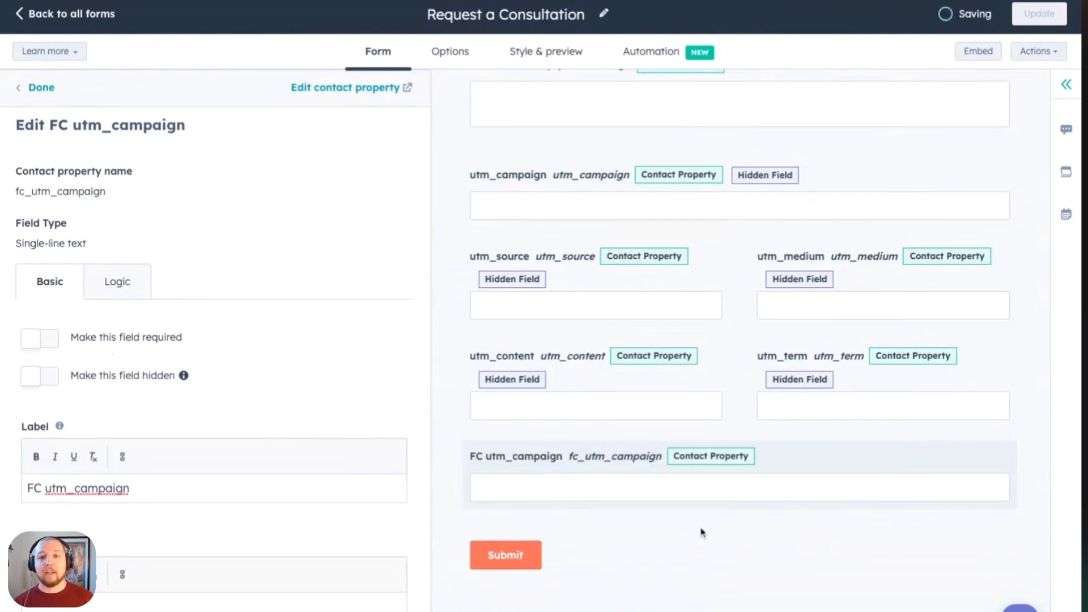
left_click(947, 441)
scroll(646, 466, "up", 3)
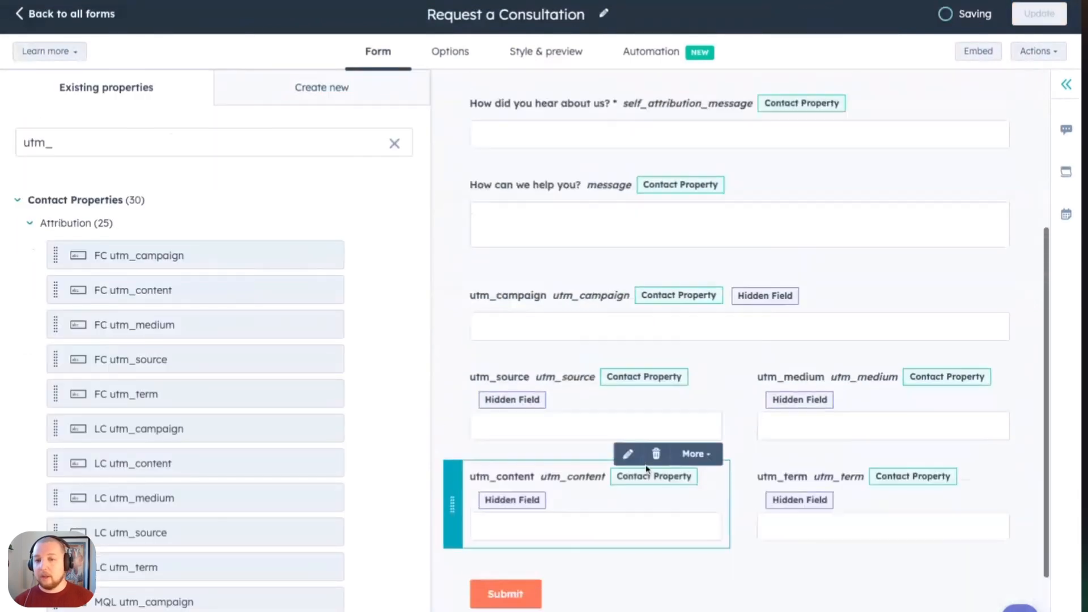
left_click(395, 146)
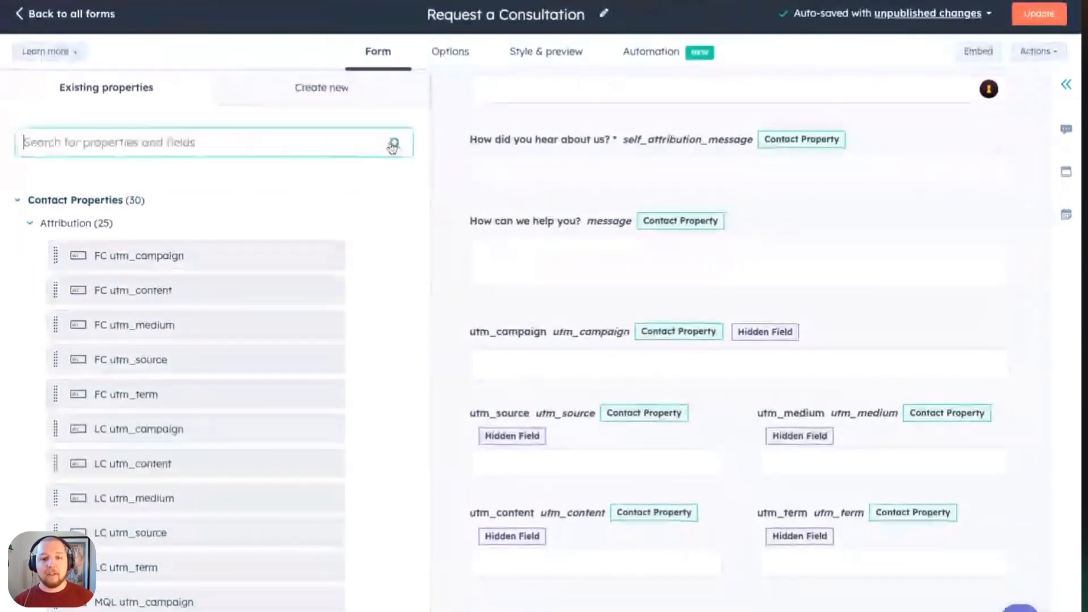
- Review and publish the update to the Request a Consultation form, and check its hidden UTM fields
left_click(1039, 13)
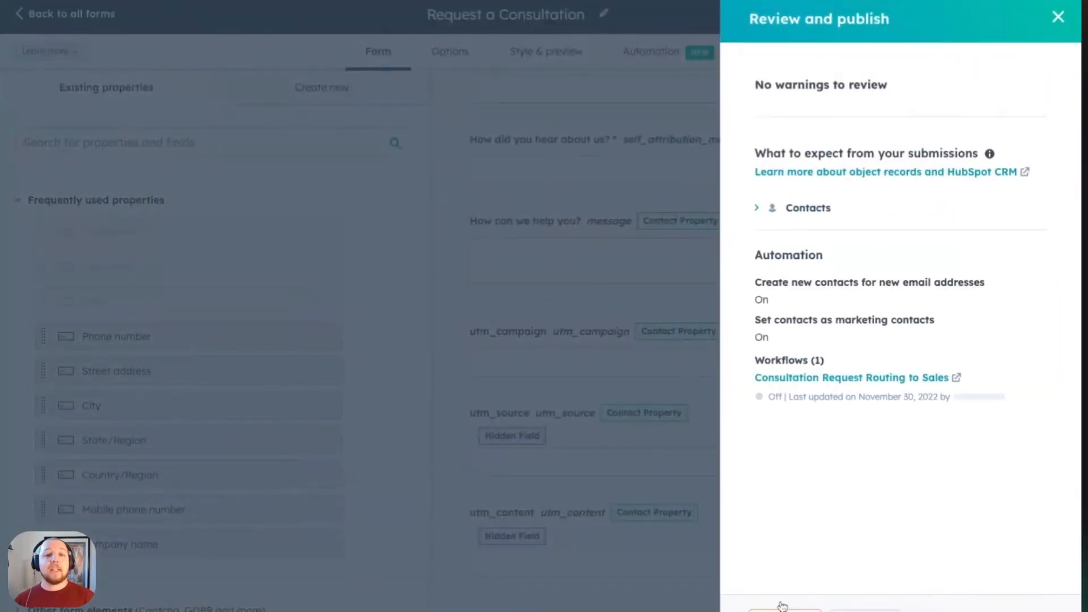
left_click(785, 609)
scroll(499, 360, "up", 4)
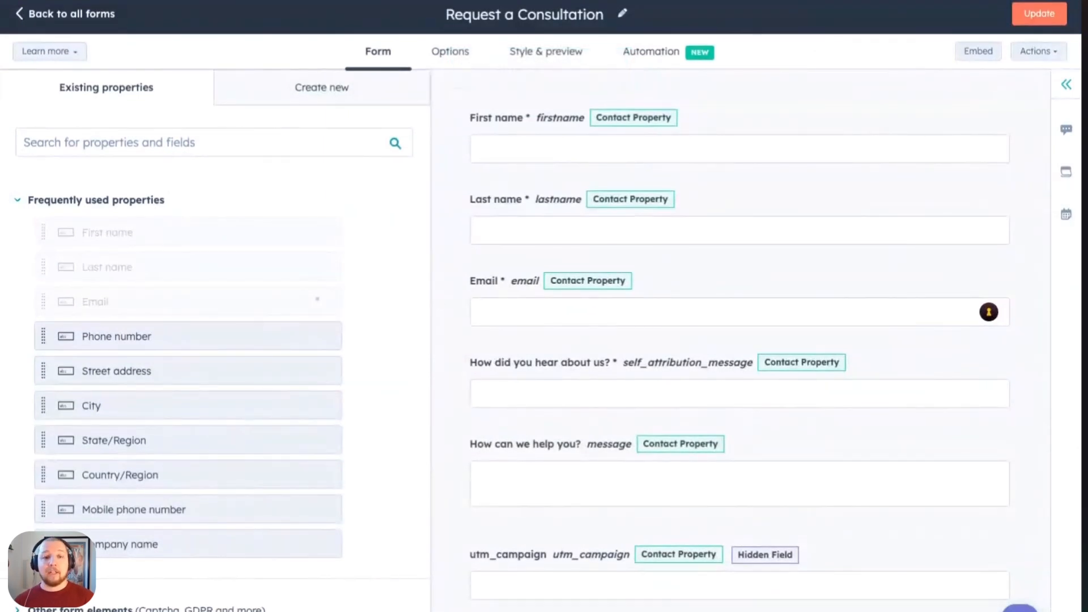
scroll(793, 317, "down", 5)
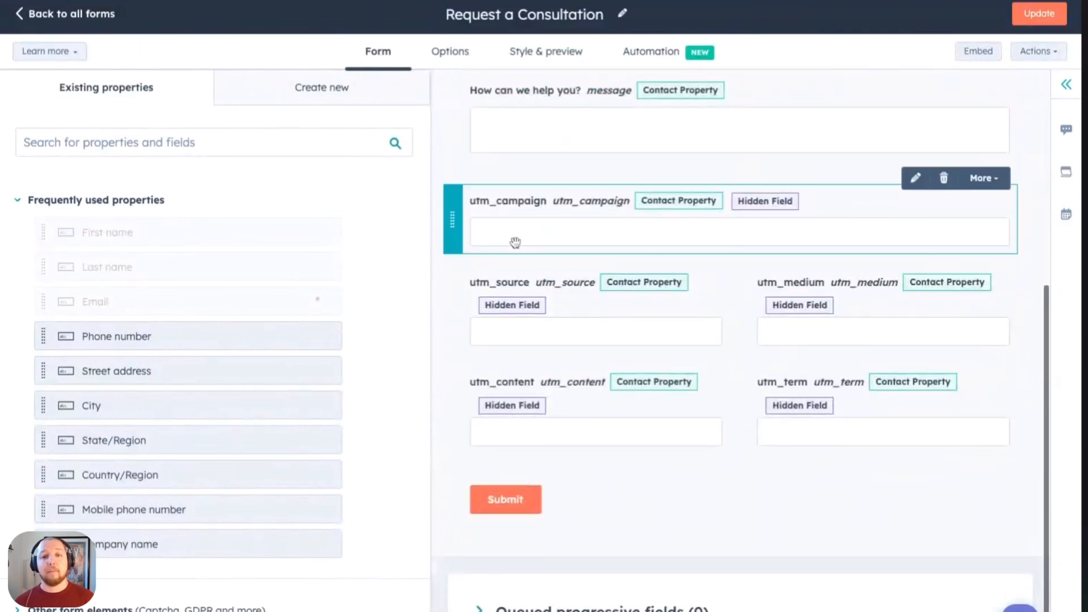